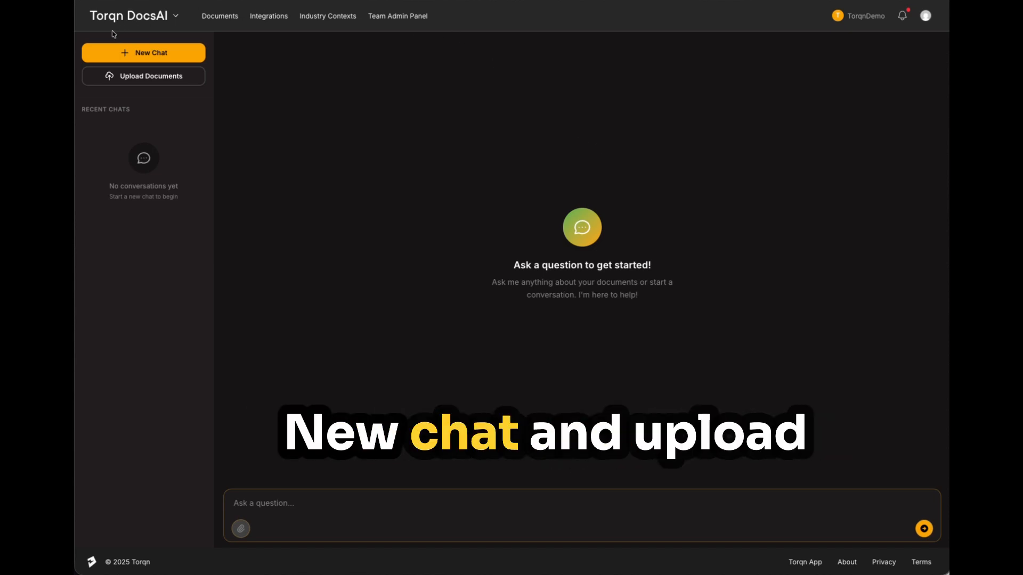
# Upload 830e1ac_operation_manual.pdf for indexing and open the documents list
pyautogui.click(163, 78)
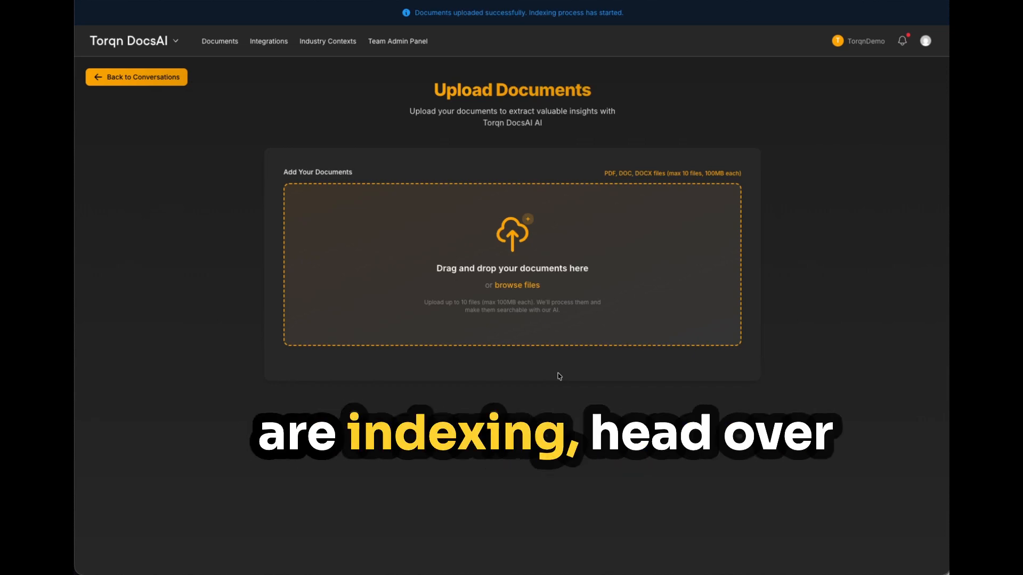
pyautogui.click(218, 41)
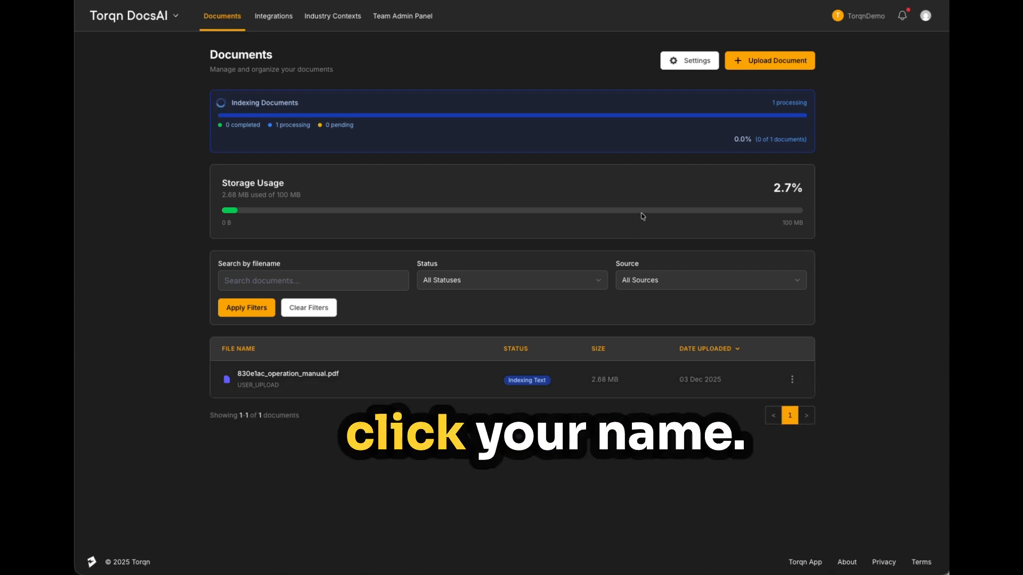
# Invite a user to the TorqnDemo team with the Member role, entering the invitee's name and email
pyautogui.click(926, 15)
pyautogui.click(904, 96)
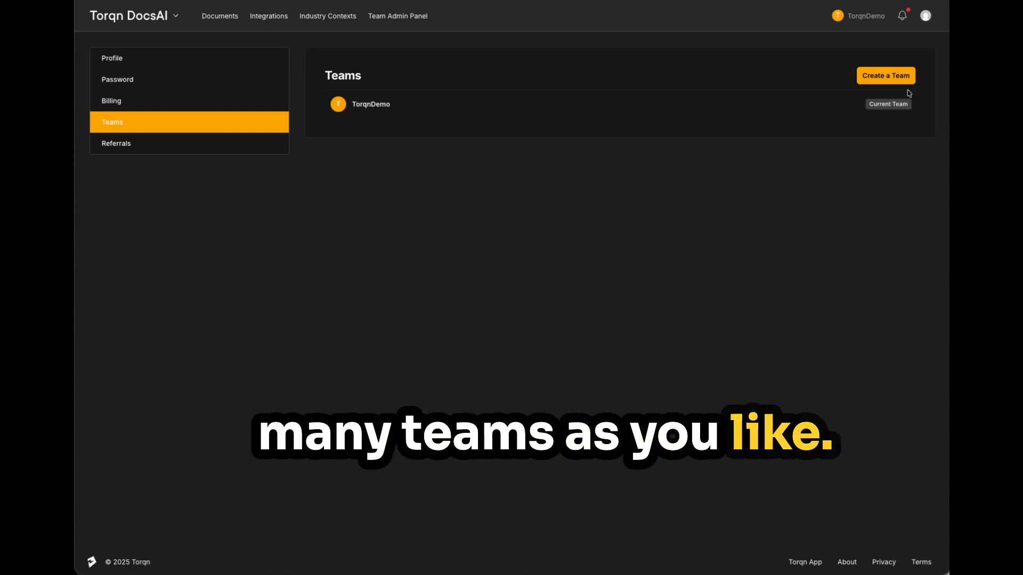
pyautogui.click(374, 111)
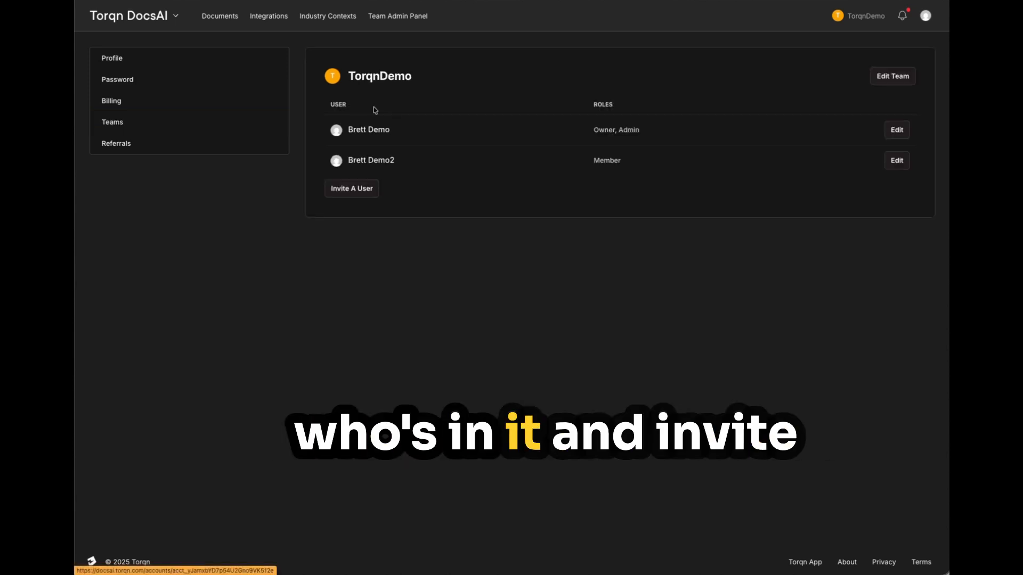
pyautogui.click(365, 189)
pyautogui.click(357, 132)
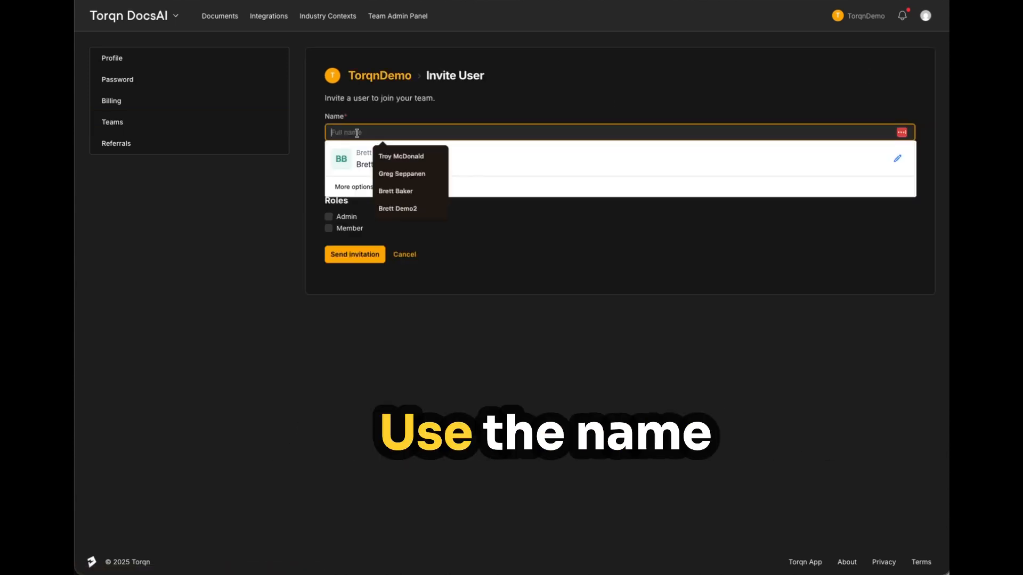
pyautogui.click(352, 159)
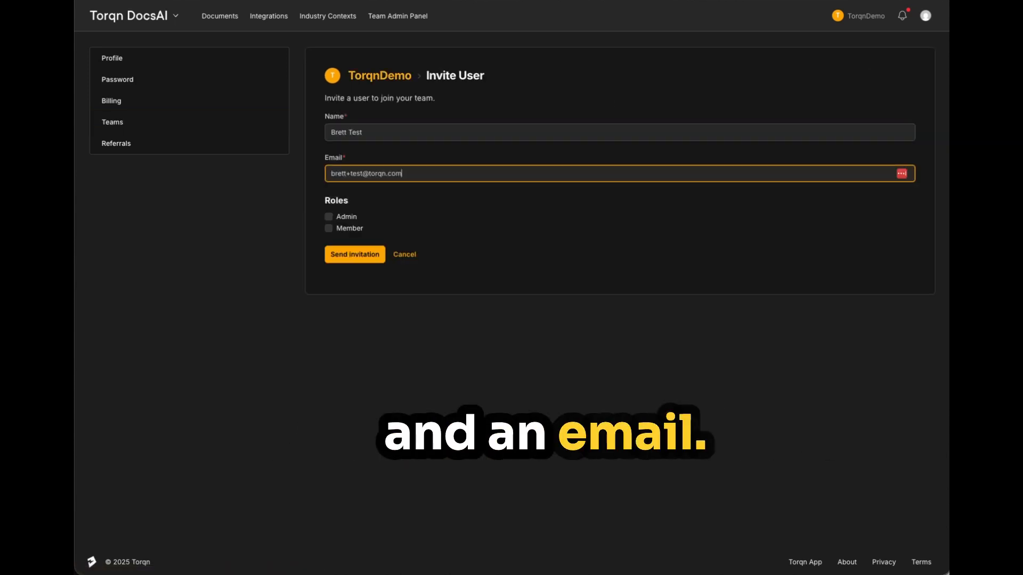
pyautogui.click(328, 228)
pyautogui.click(355, 254)
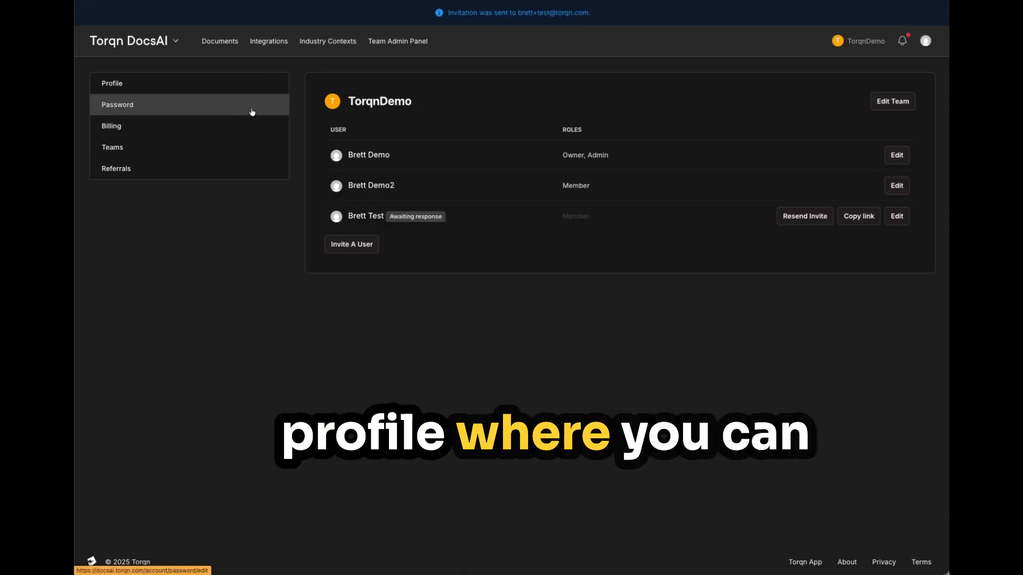
# Review the account's profile, password, billing, teams and referrals settings
pyautogui.click(137, 84)
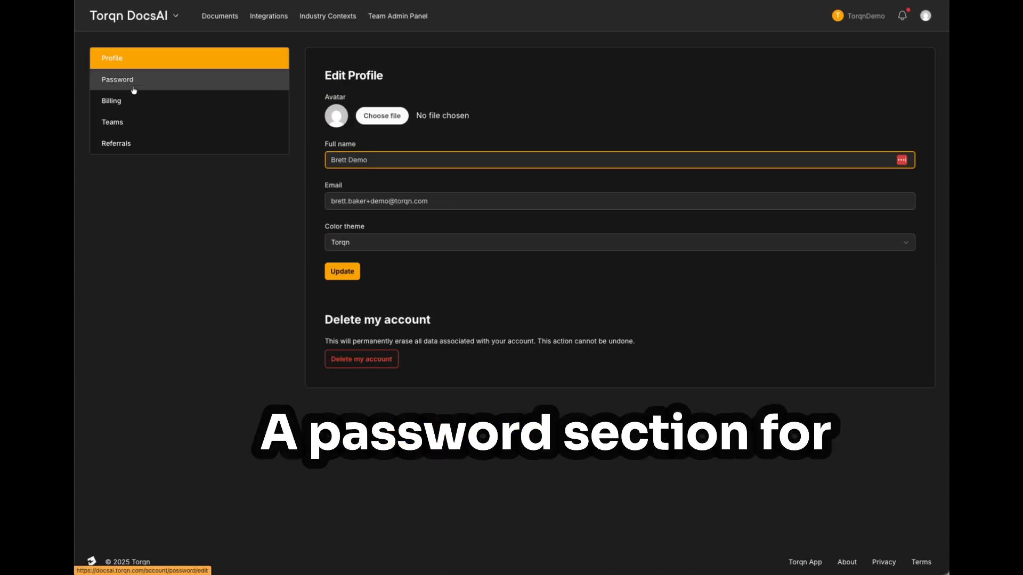
pyautogui.click(134, 87)
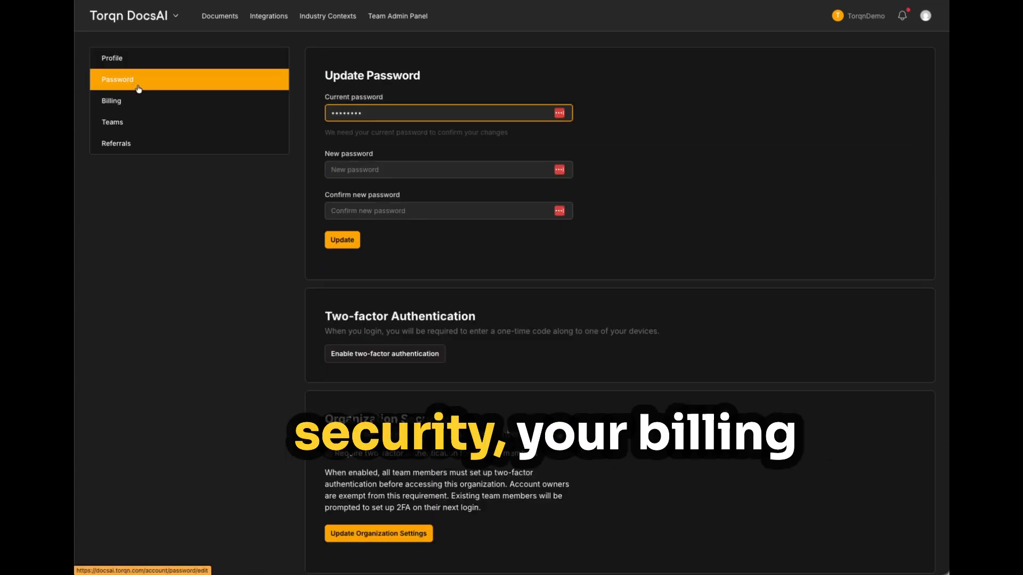
pyautogui.click(136, 107)
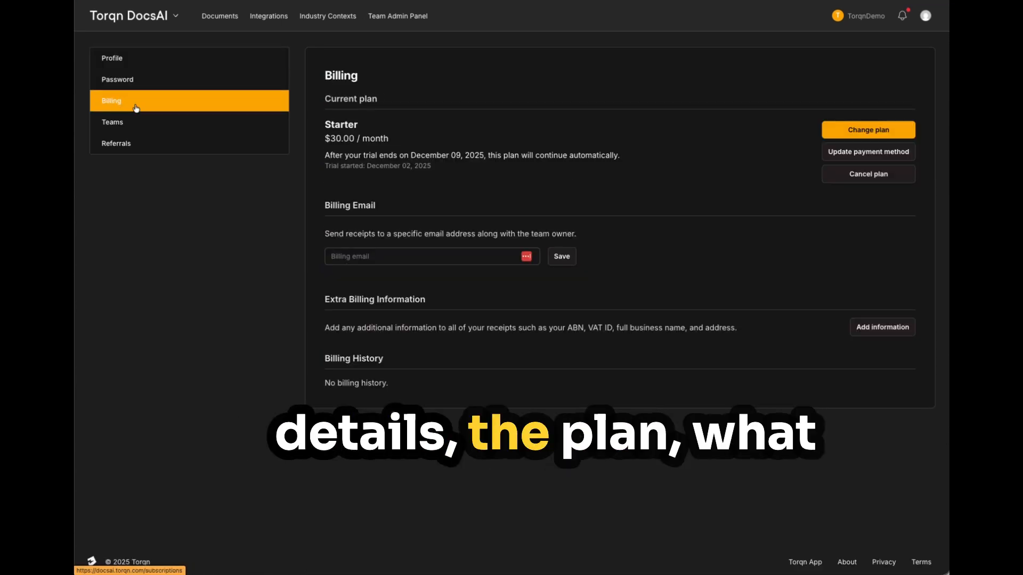
pyautogui.click(135, 122)
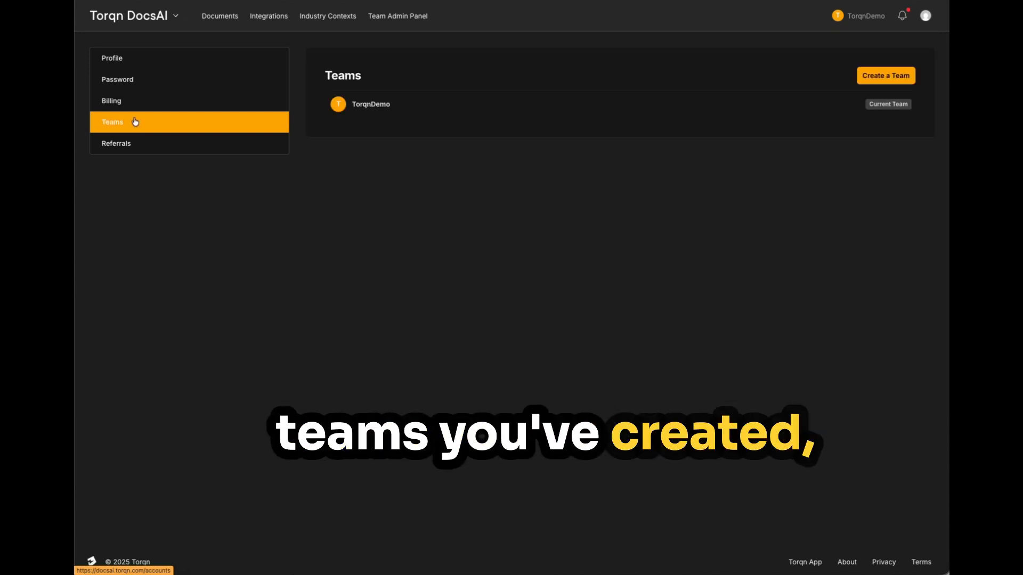
pyautogui.click(131, 144)
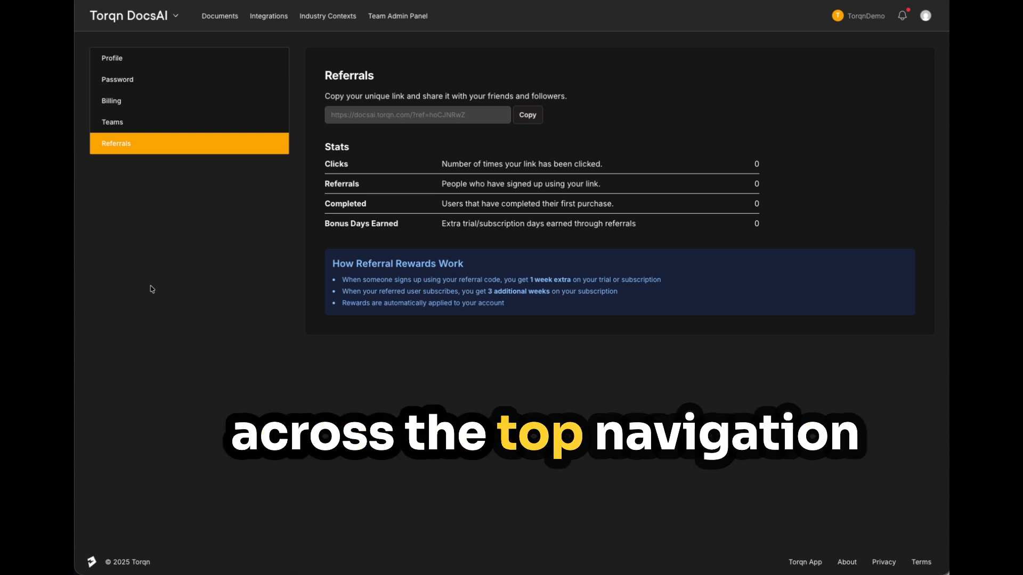
# Look through the documents, integrations, industry contexts and team admin pages
pyautogui.click(218, 18)
pyautogui.click(274, 17)
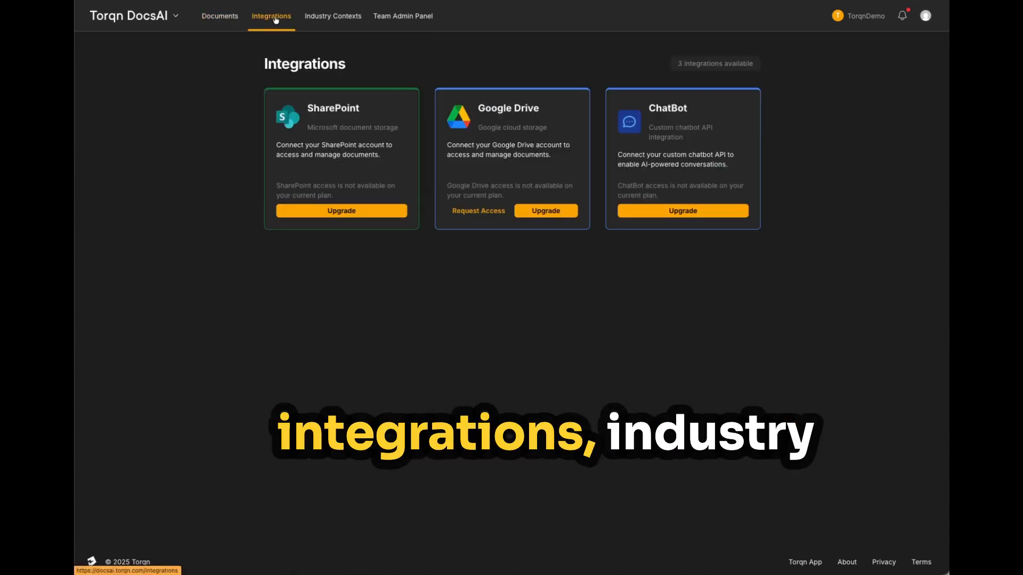
pyautogui.click(318, 20)
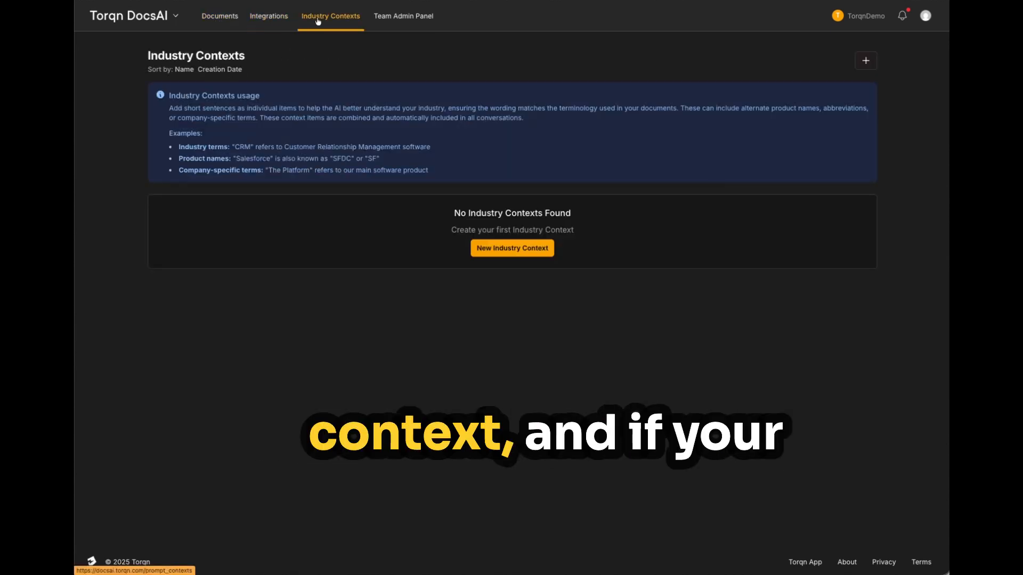
pyautogui.click(410, 20)
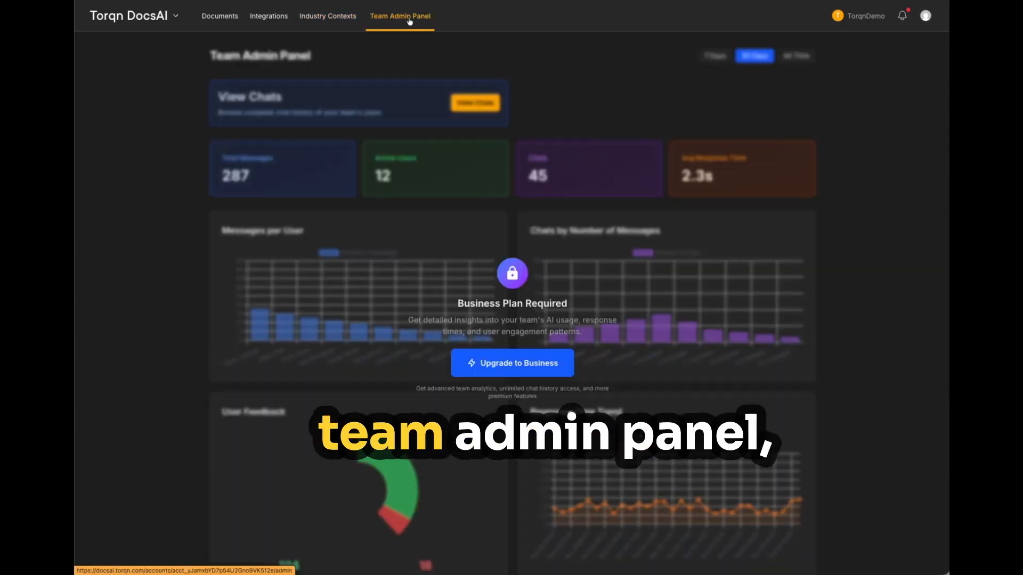
# Check the uploaded manual's indexing status and document access settings, and view the available integrations
pyautogui.click(223, 17)
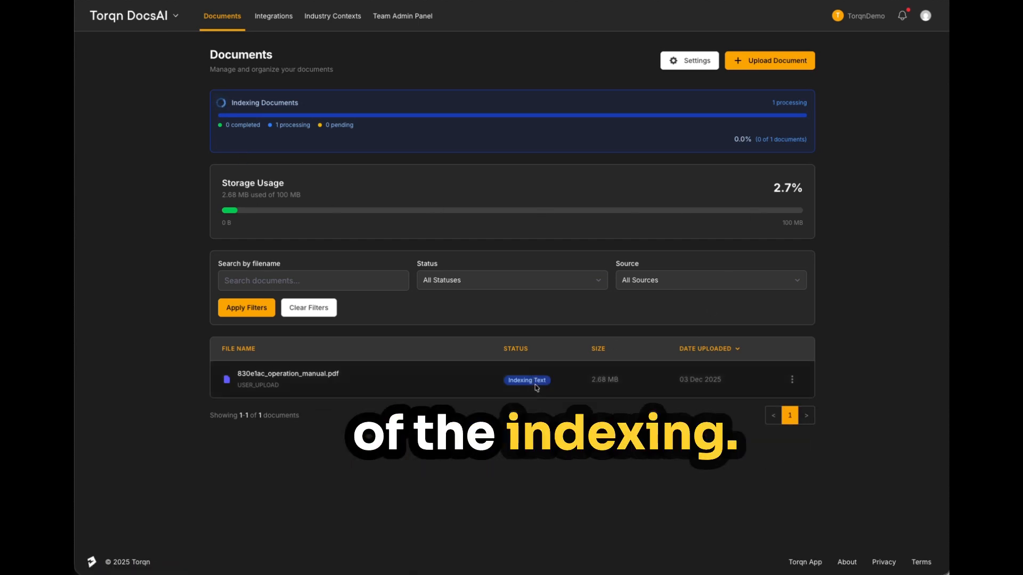
pyautogui.click(682, 62)
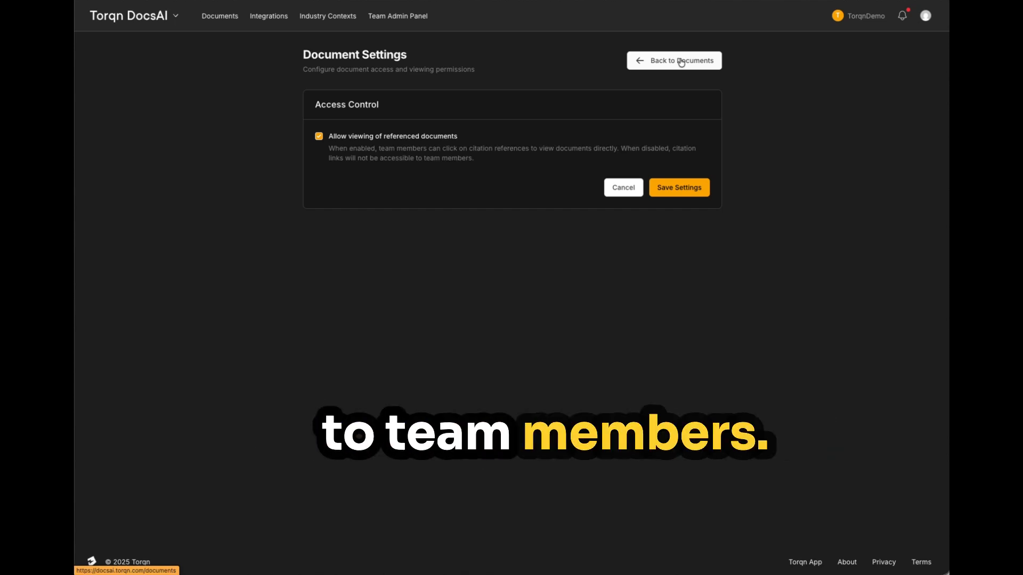
pyautogui.click(269, 17)
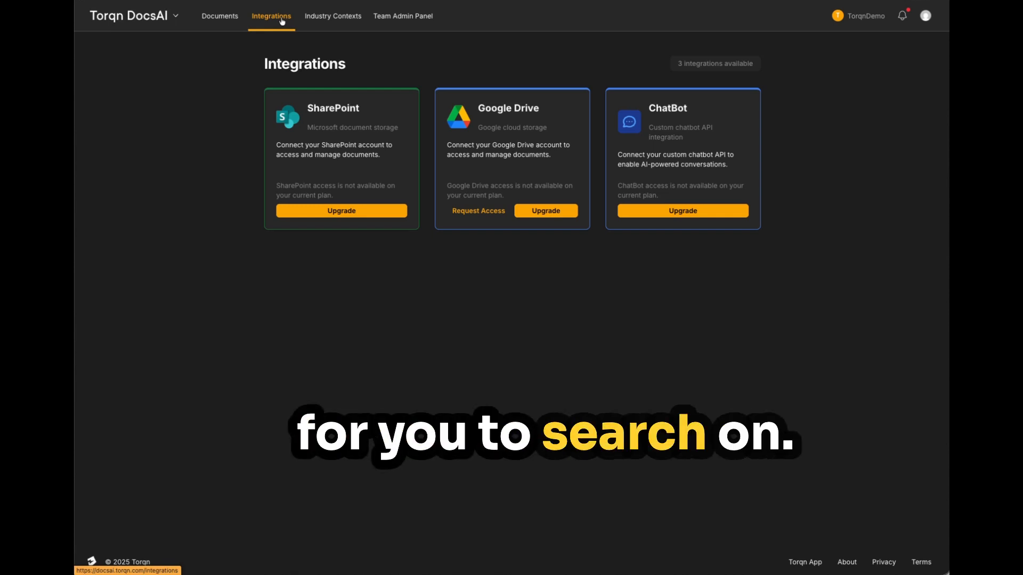
# Create an industry context reading "When I type CM i mean continuous miner"
pyautogui.click(320, 17)
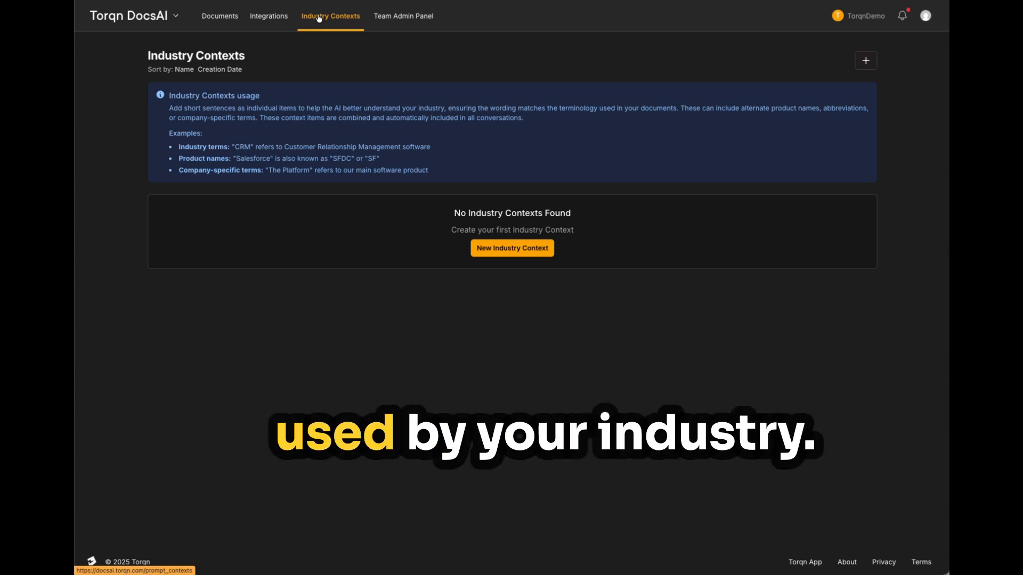
pyautogui.click(511, 248)
pyautogui.click(500, 277)
pyautogui.write('When I type ')
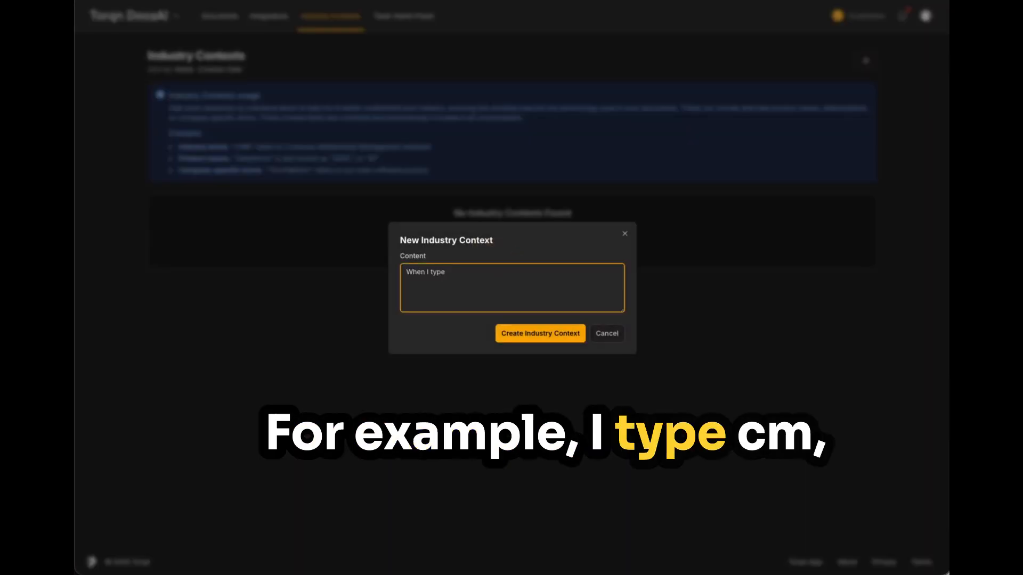
pyautogui.write('CM i mean')
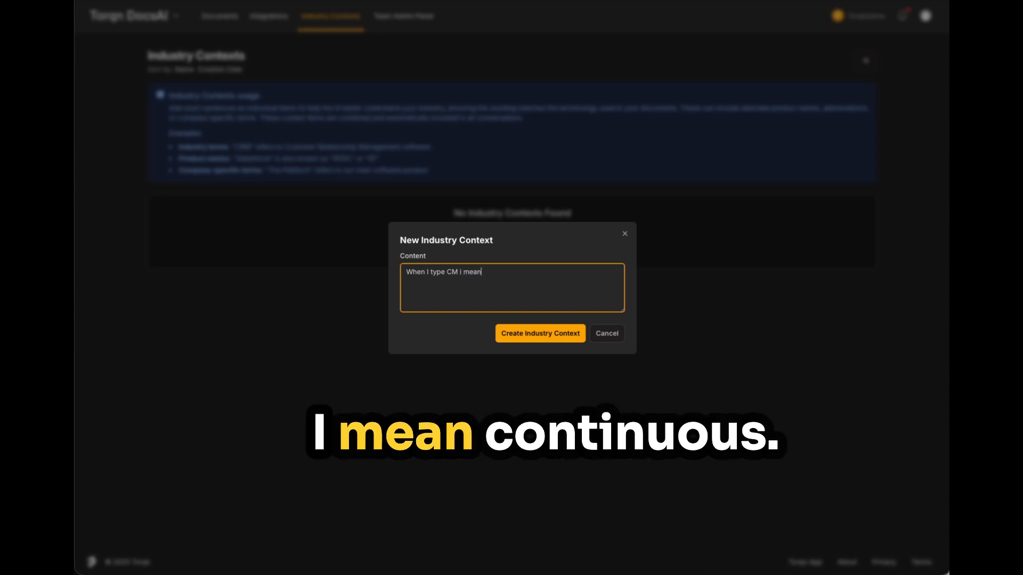
pyautogui.write(' continuous m')
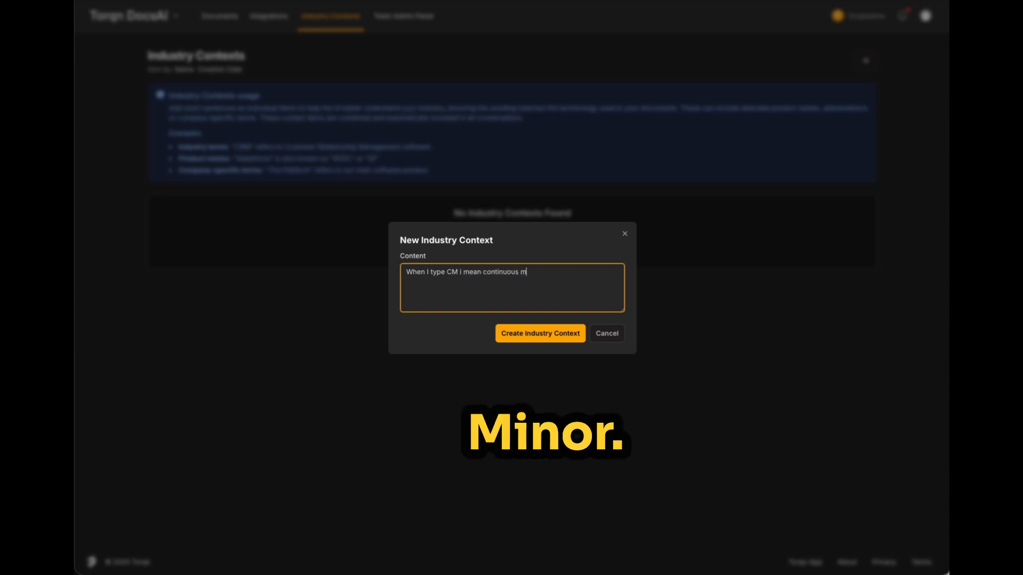
pyautogui.write('iner')
pyautogui.click(505, 334)
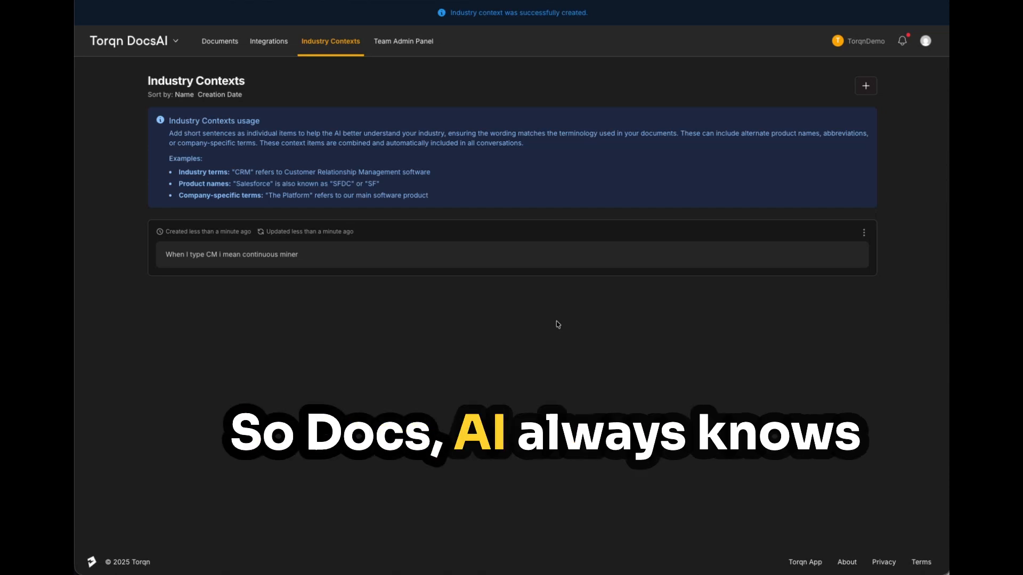
# Ask the chat "What is the torque setting for a 10mm split flange clamp bolt on the 830e" and open the cited manual page
pyautogui.click(421, 41)
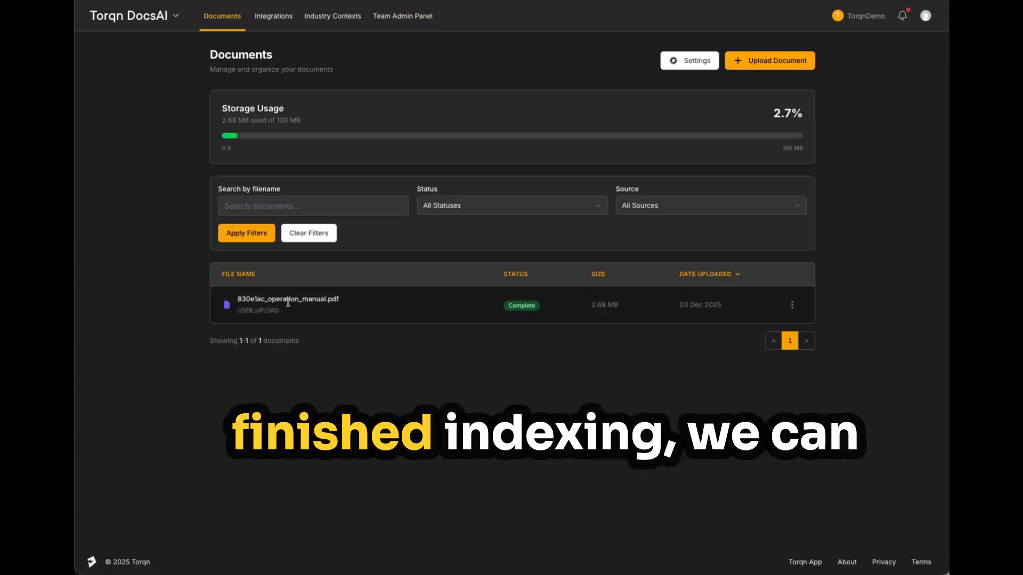
pyautogui.click(149, 22)
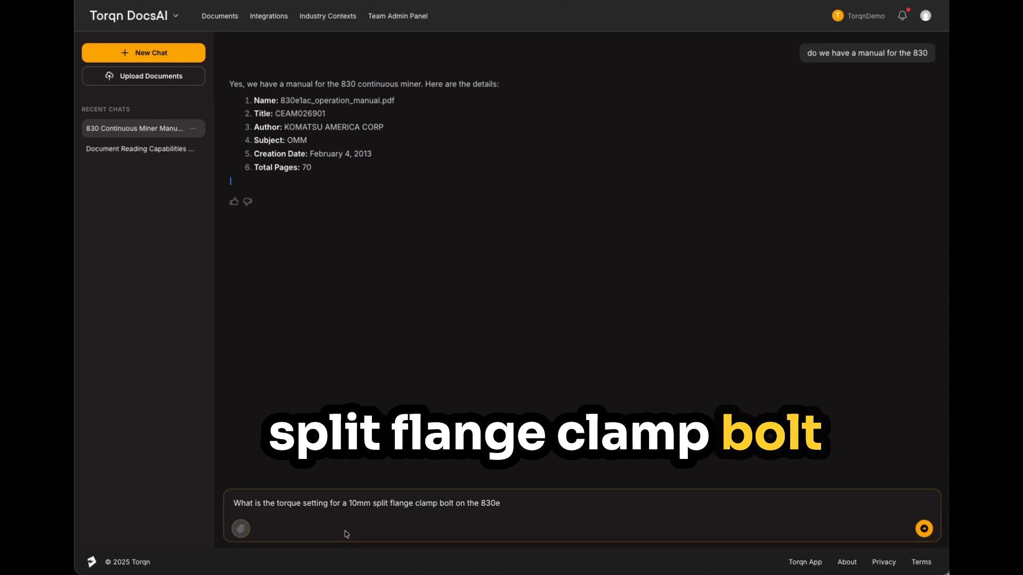
pyautogui.click(924, 528)
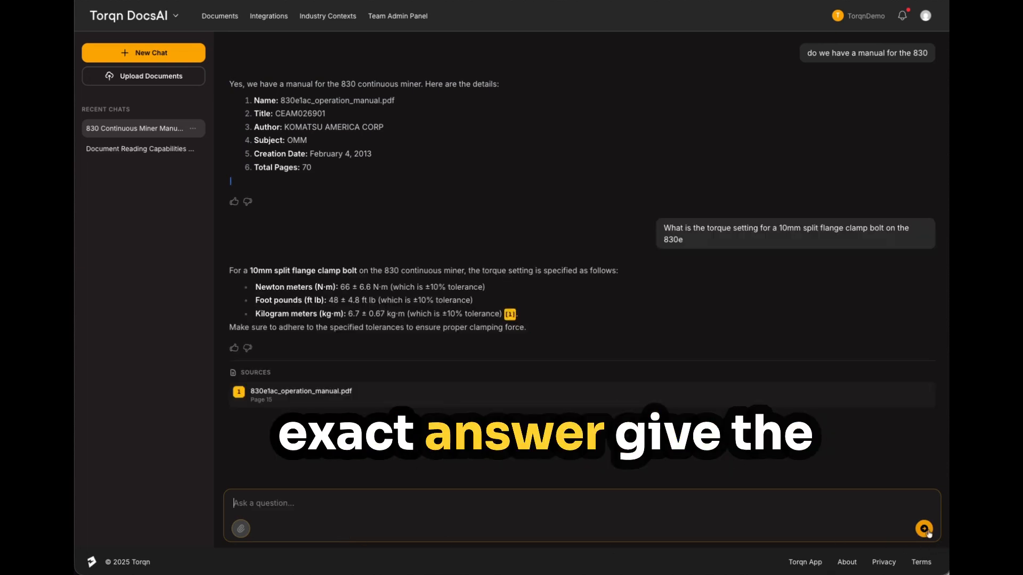
pyautogui.click(311, 402)
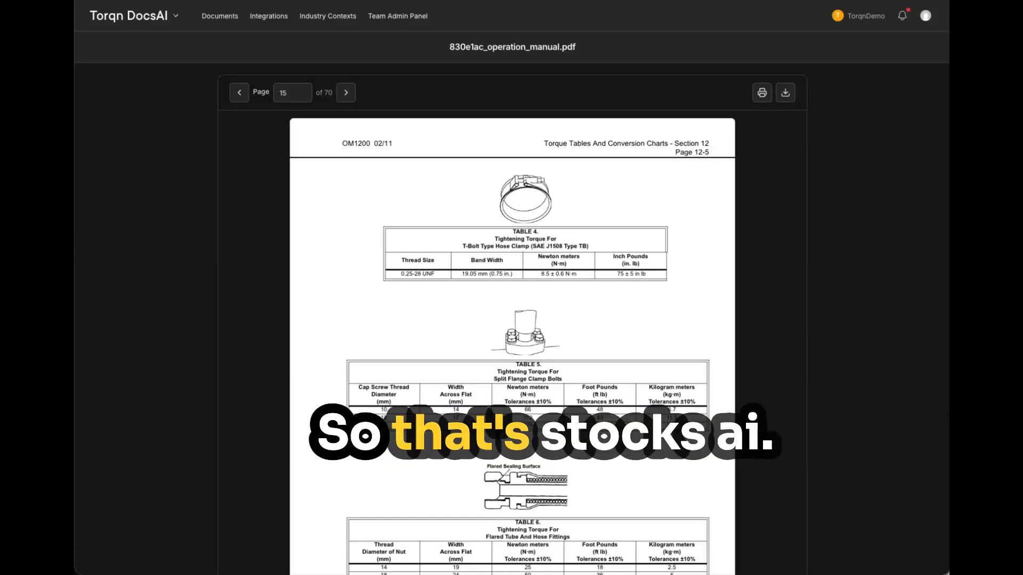
# Leave the manual for the chat home page and open the list of saved industry contexts
pyautogui.click(115, 21)
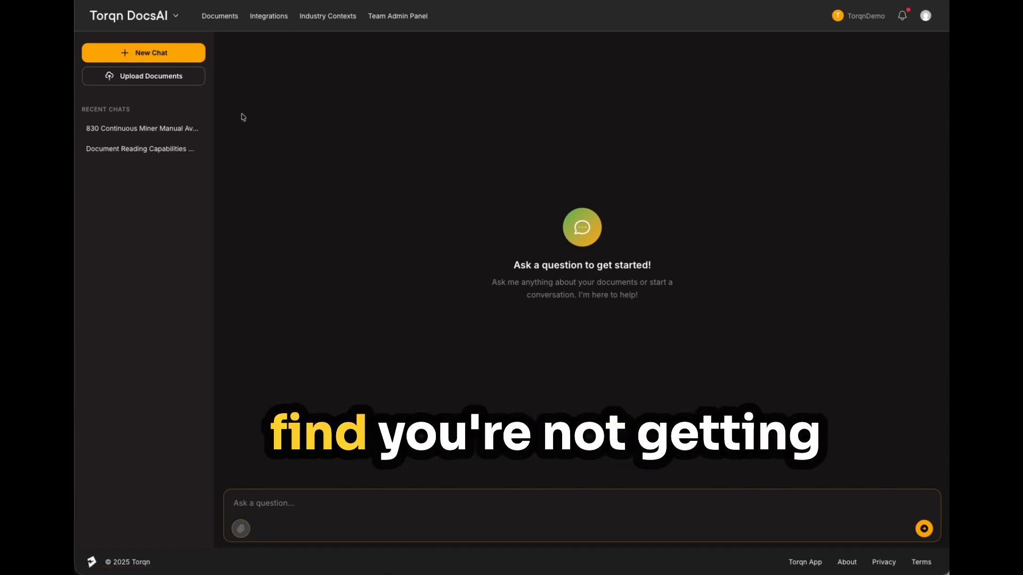
pyautogui.click(325, 21)
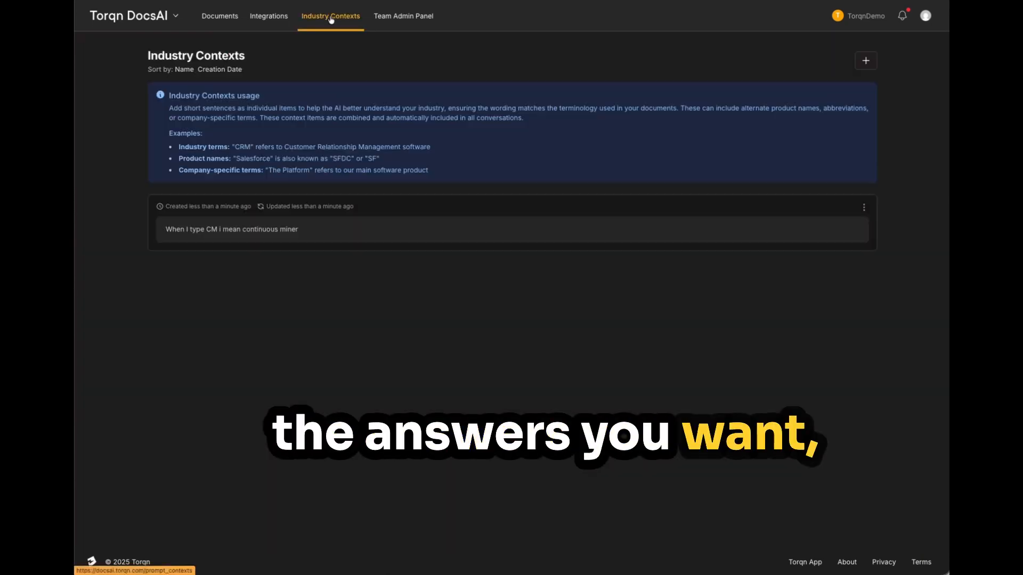